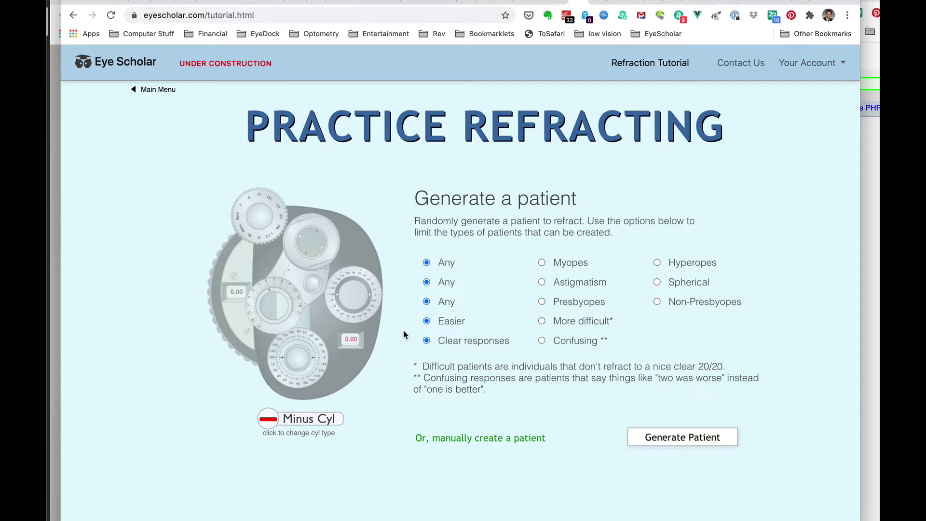
- Generate a random minus-cylinder patient with the default options and review the patient's chart information
click(437, 438)
click(592, 80)
click(671, 438)
click(682, 452)
click(693, 108)
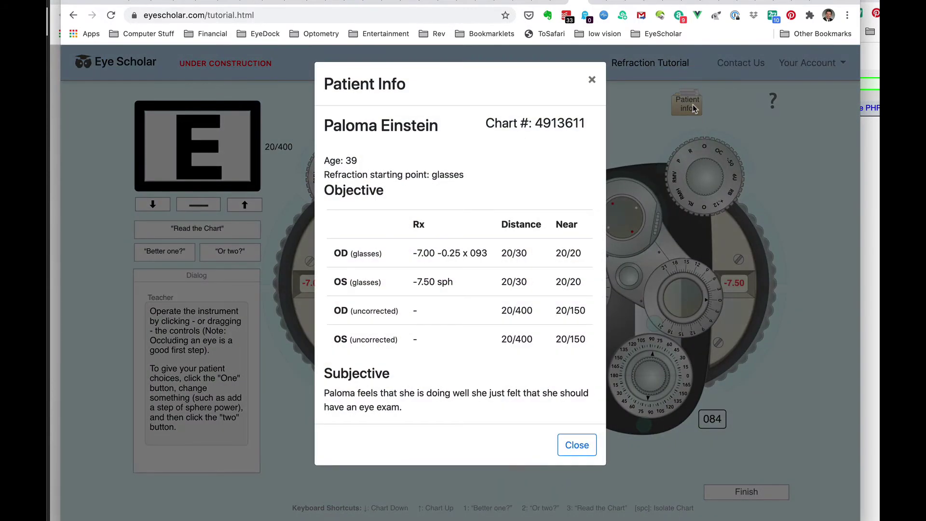
click(575, 444)
- Occlude the patient's left eye, testing how to reopen it before occluding it again
click(702, 187)
click(783, 164)
click(707, 176)
- Try out the right eye's sphere, cross cylinder and cylinder controls, and turn the cylinder axis to 045
click(270, 292)
click(268, 316)
click(427, 280)
click(449, 299)
click(456, 315)
click(398, 370)
click(397, 381)
click(398, 391)
drag(406, 327, 437, 348)
- Lower the eye chart to the 20/40 to 20/25 lines and ask the patient to read the lowest line possible
click(155, 206)
click(160, 206)
click(159, 206)
click(203, 209)
click(203, 209)
click(217, 252)
click(419, 273)
click(226, 234)
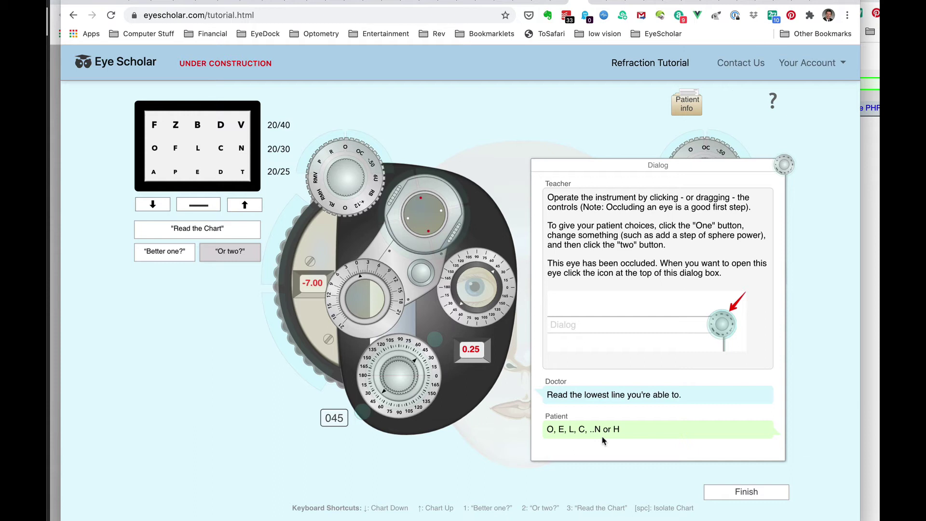
- Offer a one-or-two comparison with the right eye's sphere changed to -7.25, and have the patient read the chart again
click(165, 251)
click(278, 263)
click(229, 253)
click(202, 232)
- Place the cross cylinder before the right eye and refine the cylinder axis to 178 using repeated one-or-two comparisons
click(420, 277)
key(1)
key(2)
click(504, 268)
drag(435, 339, 445, 355)
key(1)
key(2)
drag(448, 357, 447, 381)
key(1)
key(2)
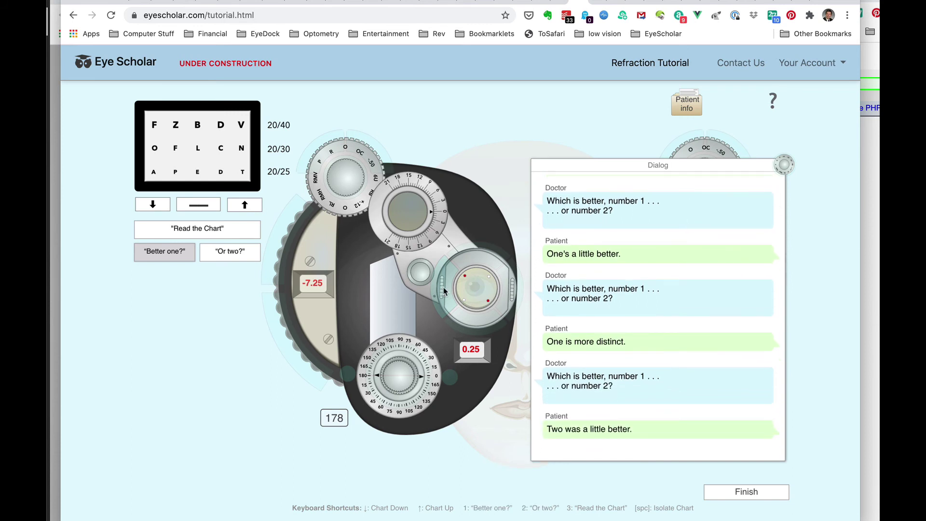
- Switch the occlusion from the left eye to the right eye and finish the refraction to get the score
click(784, 165)
click(351, 182)
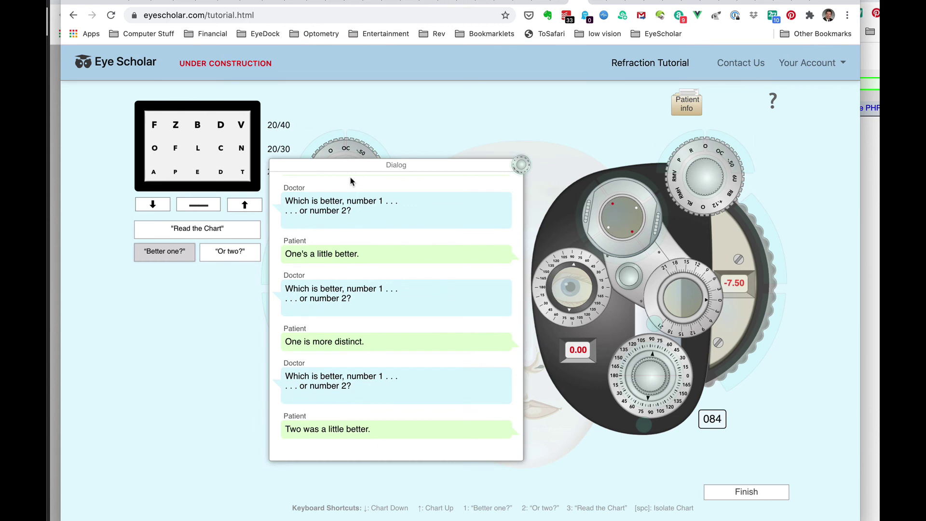
click(730, 496)
click(561, 87)
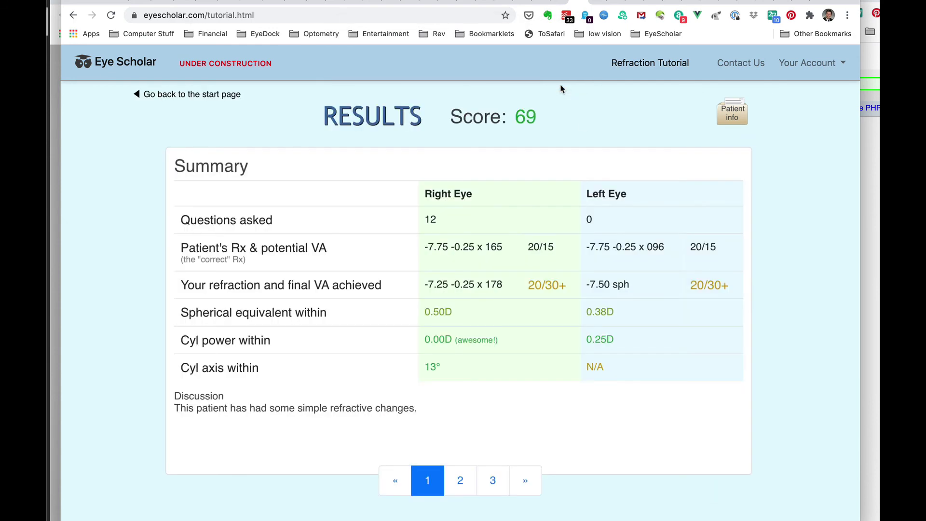